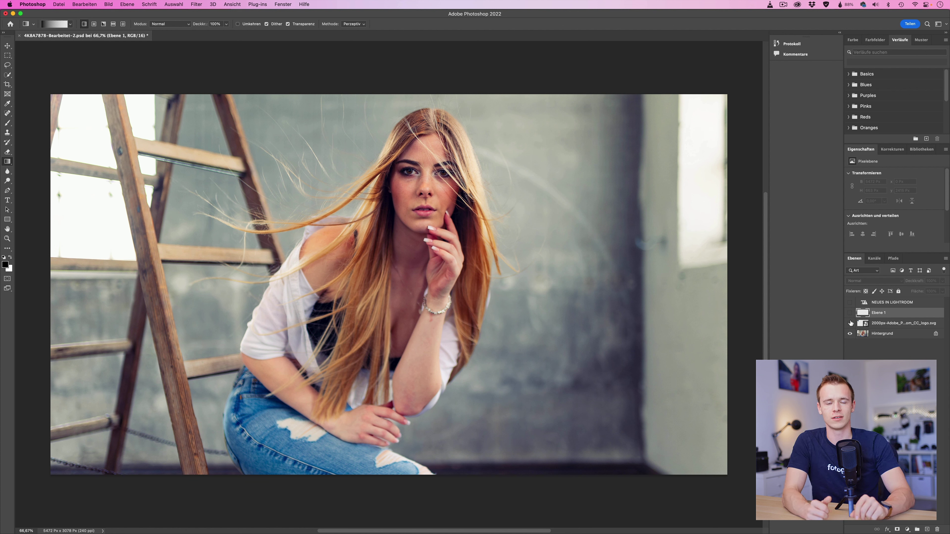
Open the Save for Web export for the portrait photo and enlarge its window to fill the screen.
key(alt+shift+super)
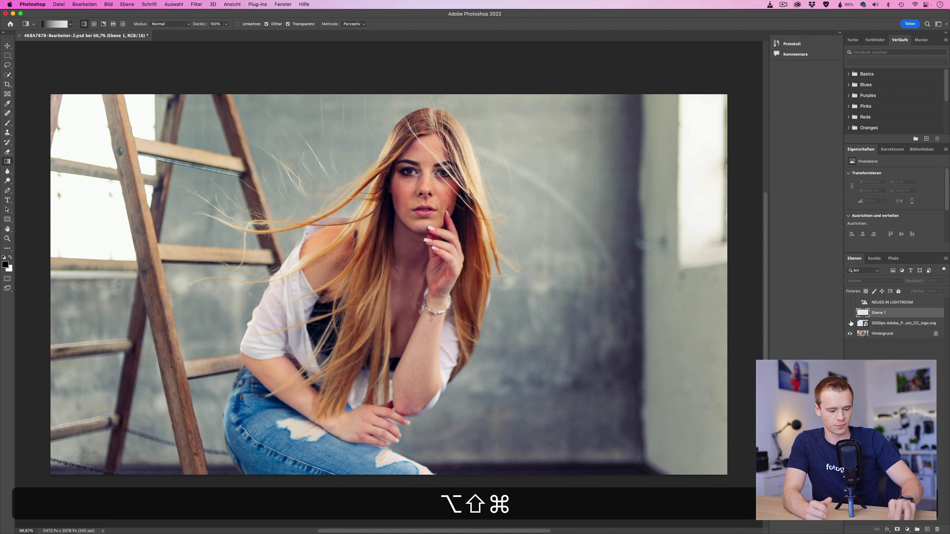
click(60, 4)
mouse_move(96, 109)
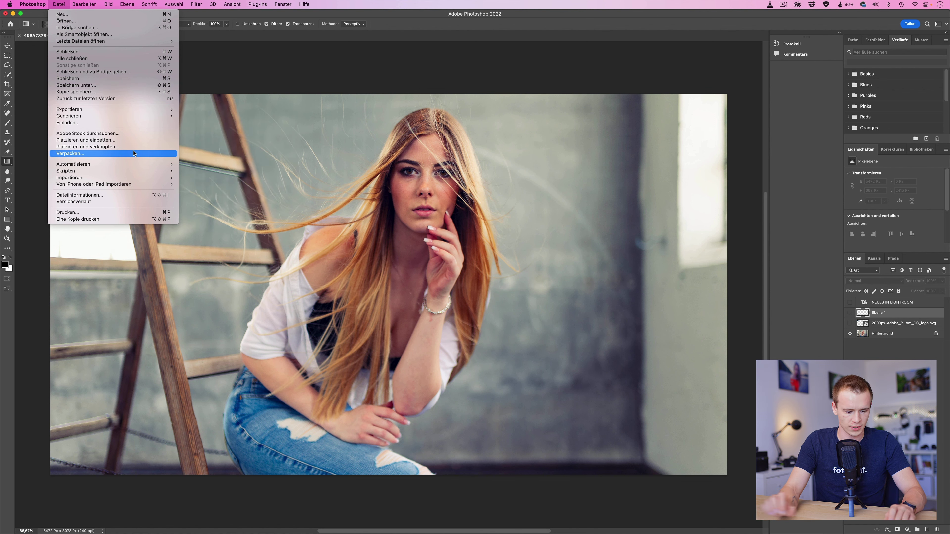
key(e)
key(x)
key(Right)
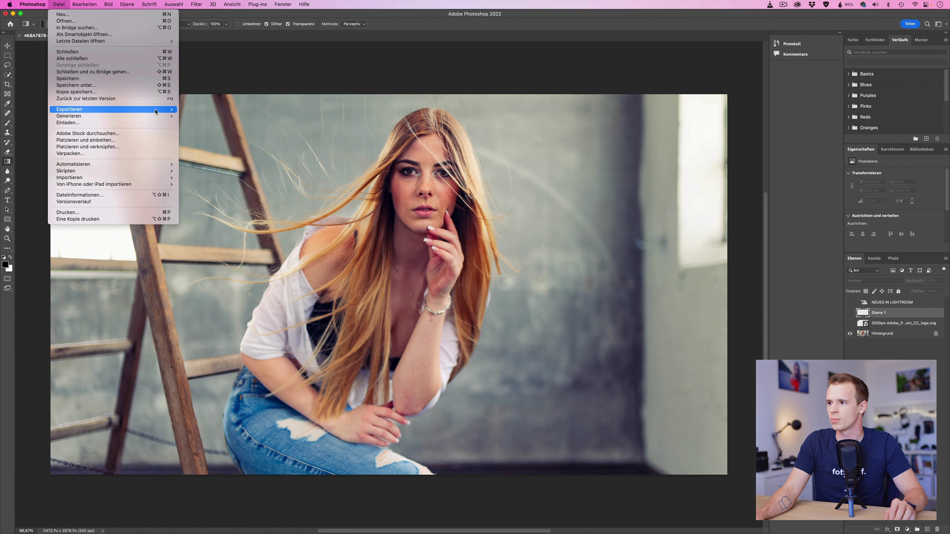
click(220, 134)
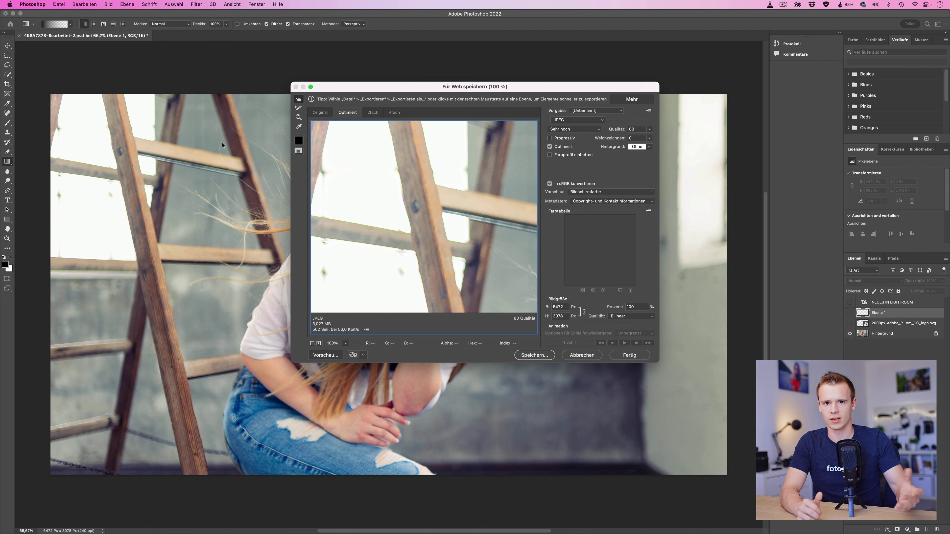
click(310, 87)
click(310, 87)
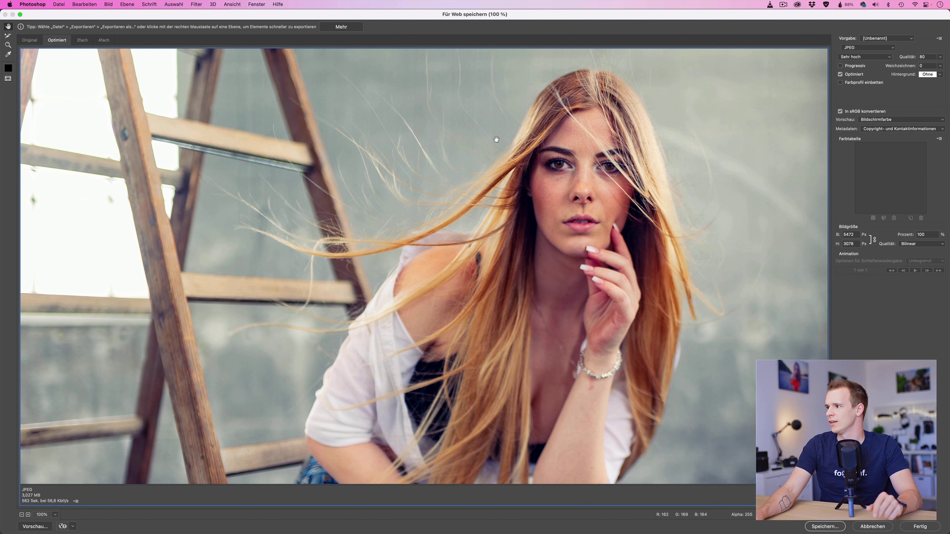
Set the JPEG export quality to 100.
drag(460, 180, 458, 179)
scroll(458, 179, right, 5)
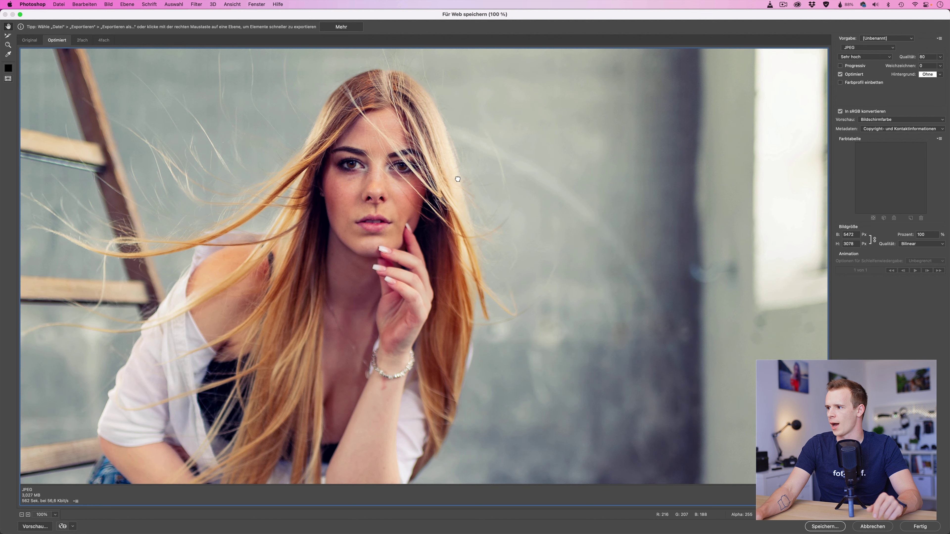
double_click(926, 56)
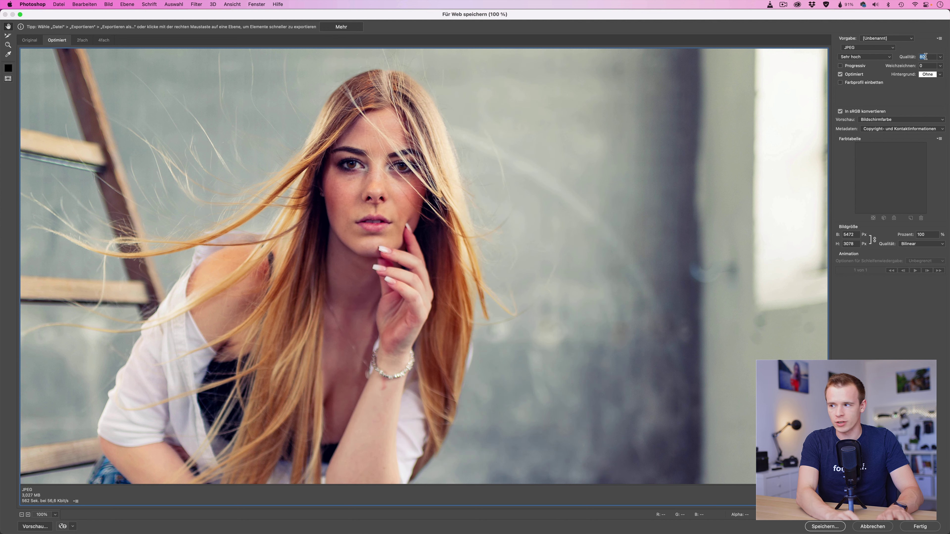
text(10)
key(Tab)
text(100)
key(Tab)
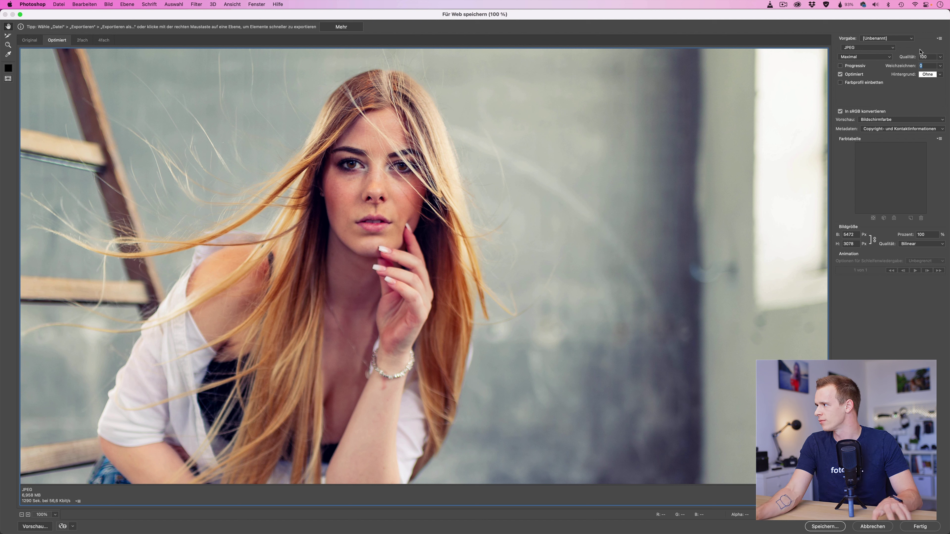
Reduce the JPEG export quality to 0.
double_click(928, 57)
click(940, 56)
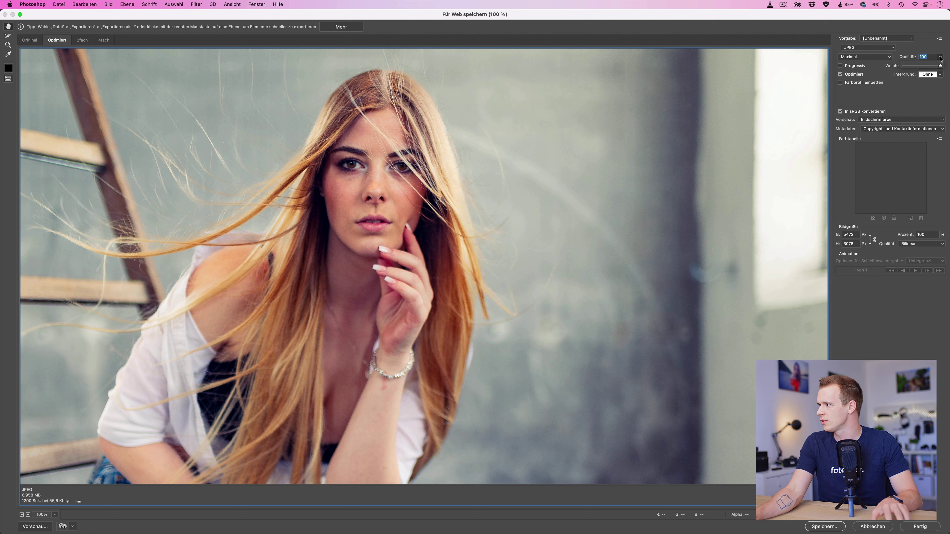
drag(941, 66, 883, 68)
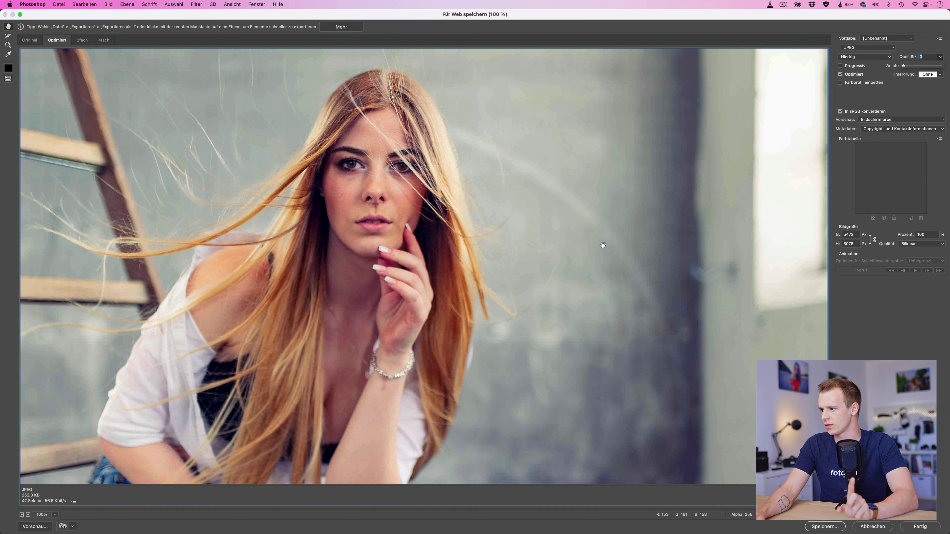
Compare the original with the compressed JPEG in the two-up preview, examining the blurred wall behind the model.
scroll(603, 245, down, 5)
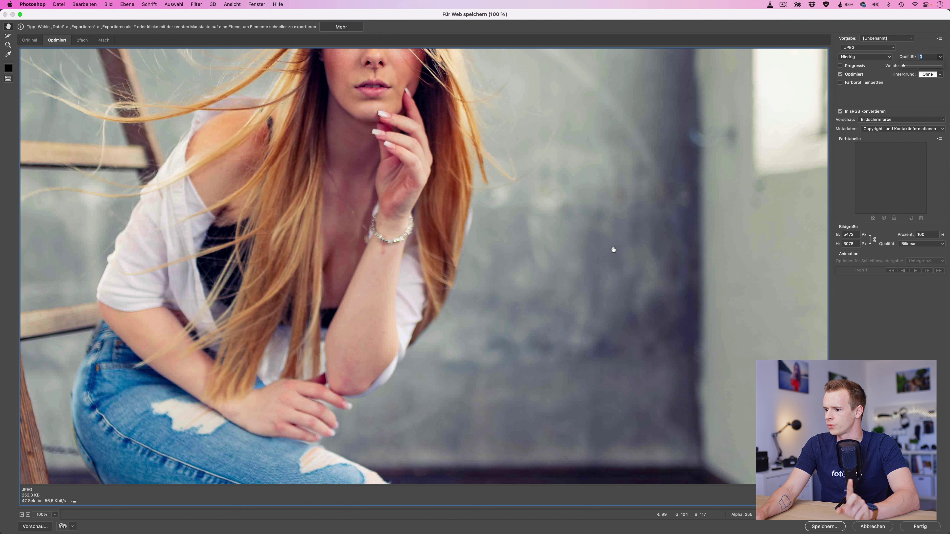
click(82, 41)
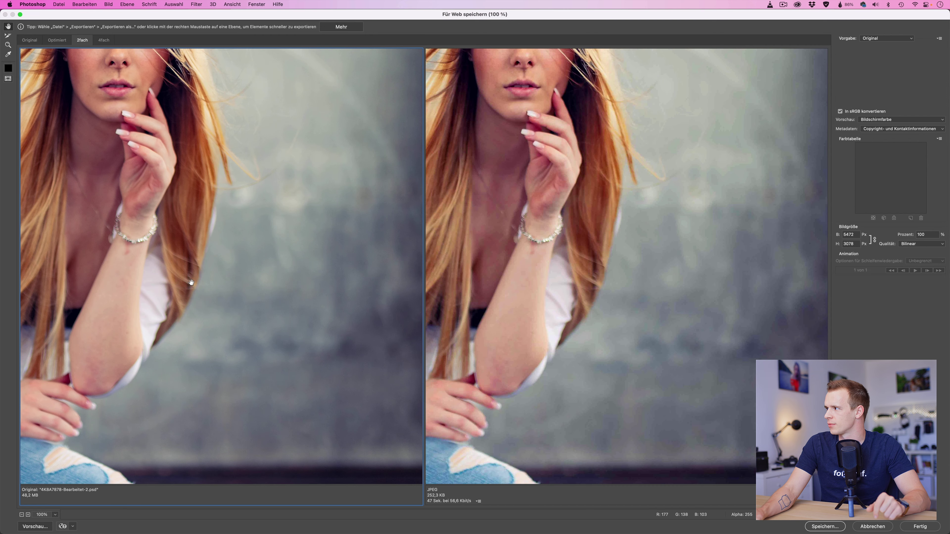
click(554, 292)
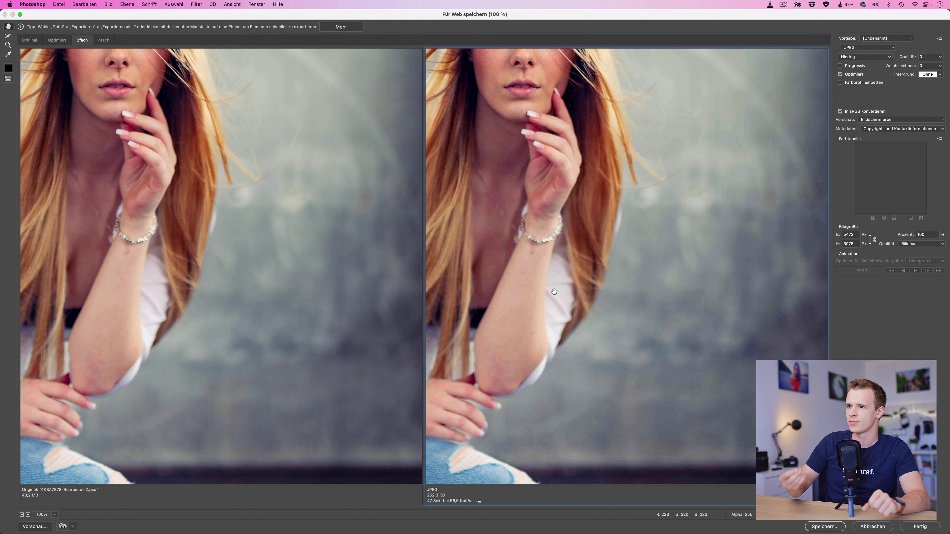
drag(706, 290, 509, 286)
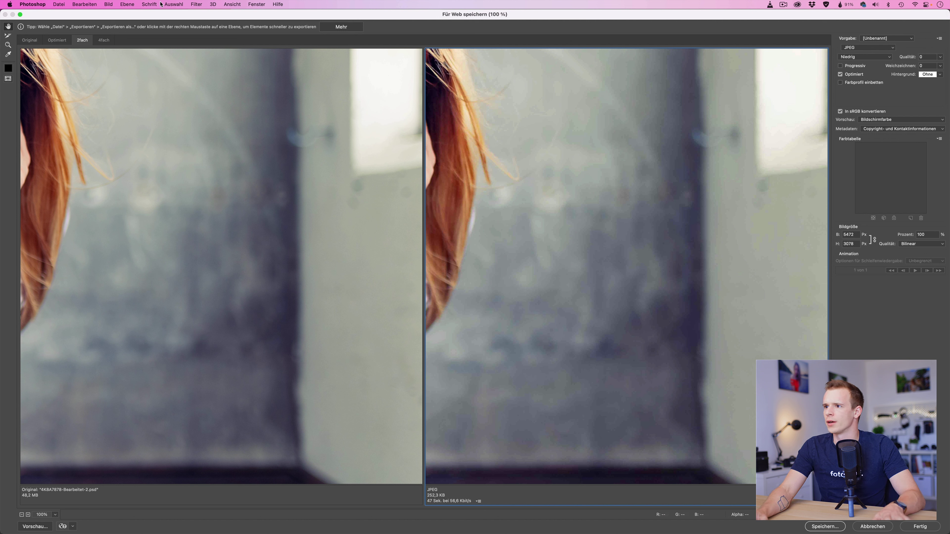
Switch to the four-up comparison and set the third preview's JPEG quality to 70.
click(104, 41)
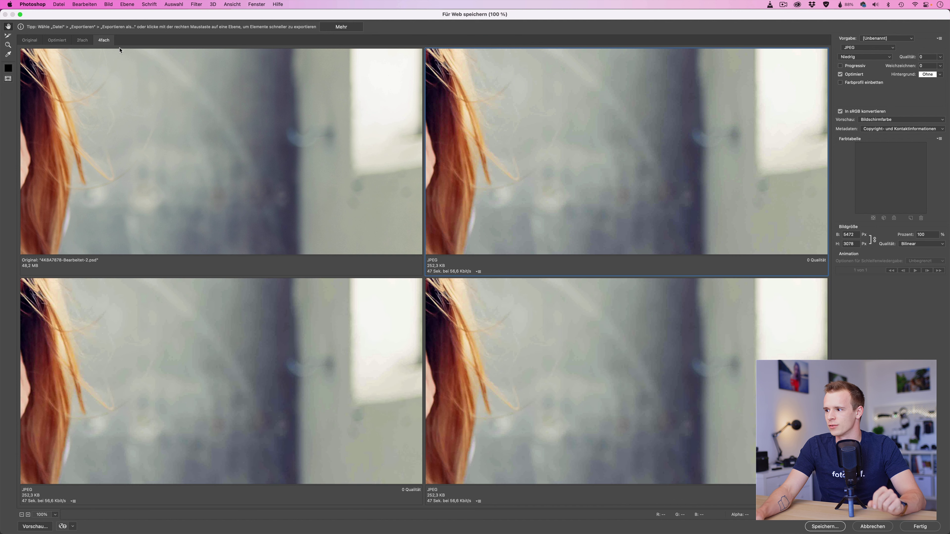
click(334, 145)
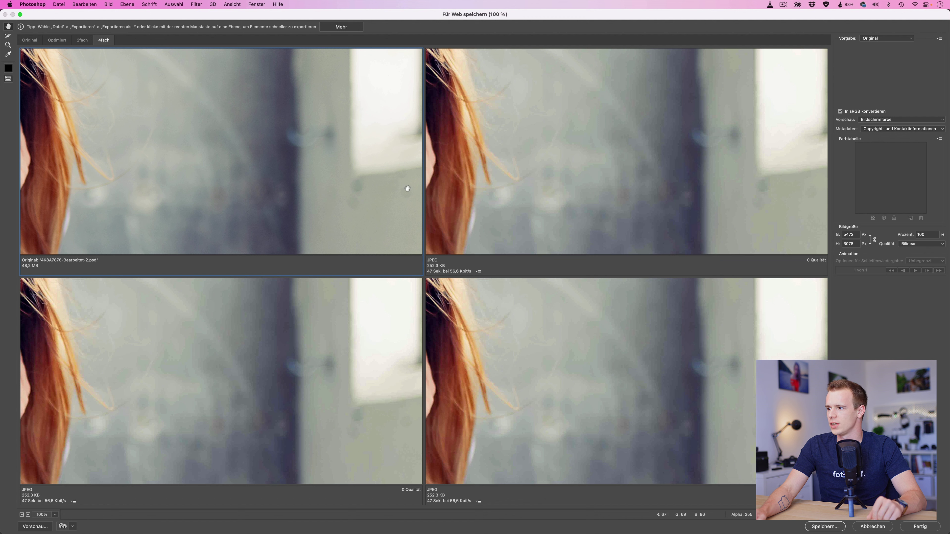
click(575, 166)
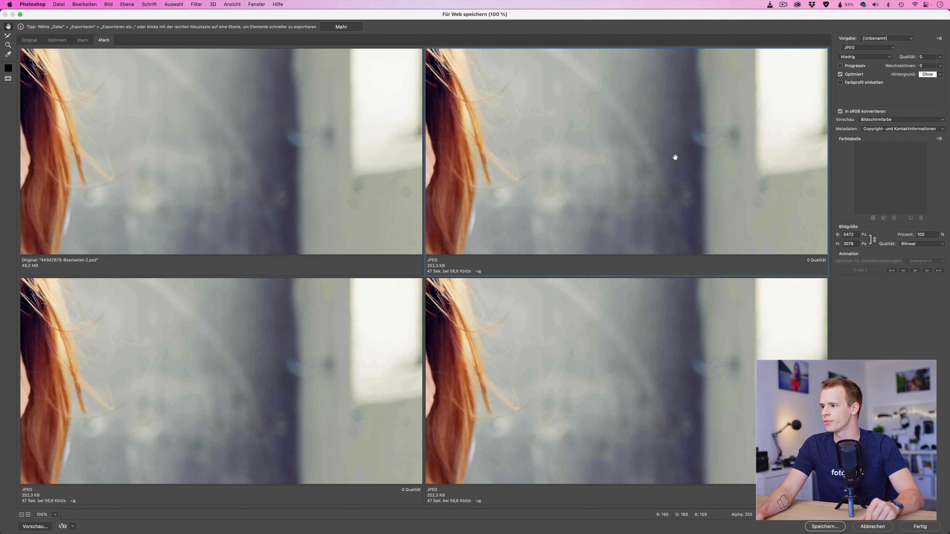
click(223, 366)
click(925, 56)
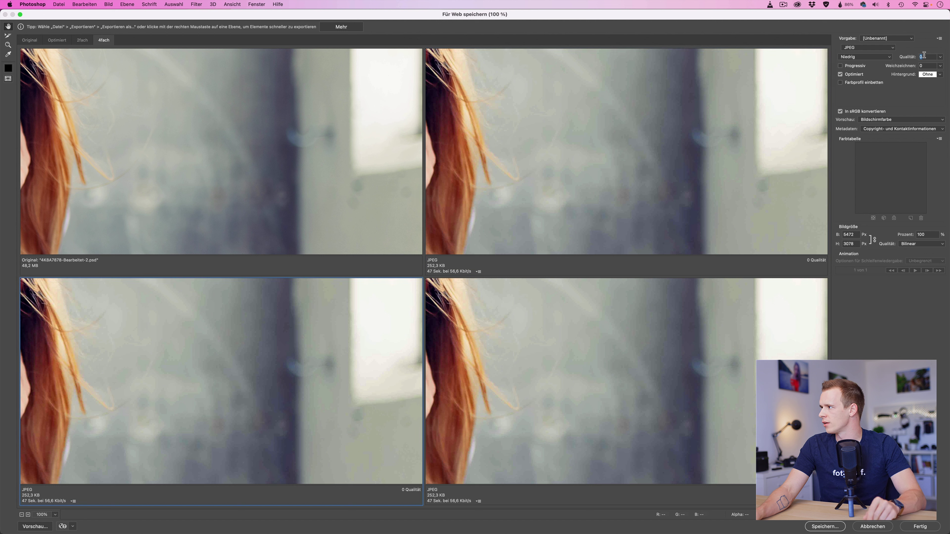
text(7)
key(Tab)
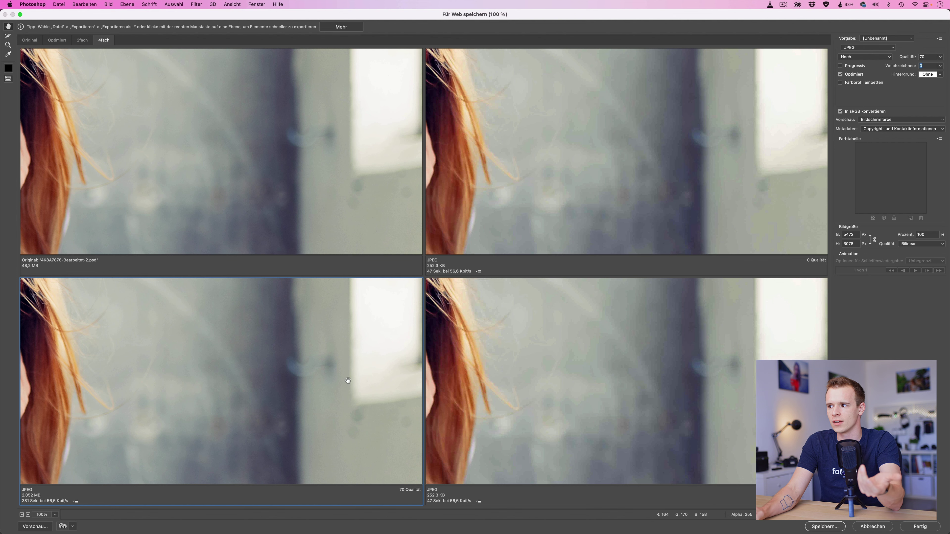
Set the fourth preview's JPEG quality to the maximum of 100.
drag(349, 380, 329, 287)
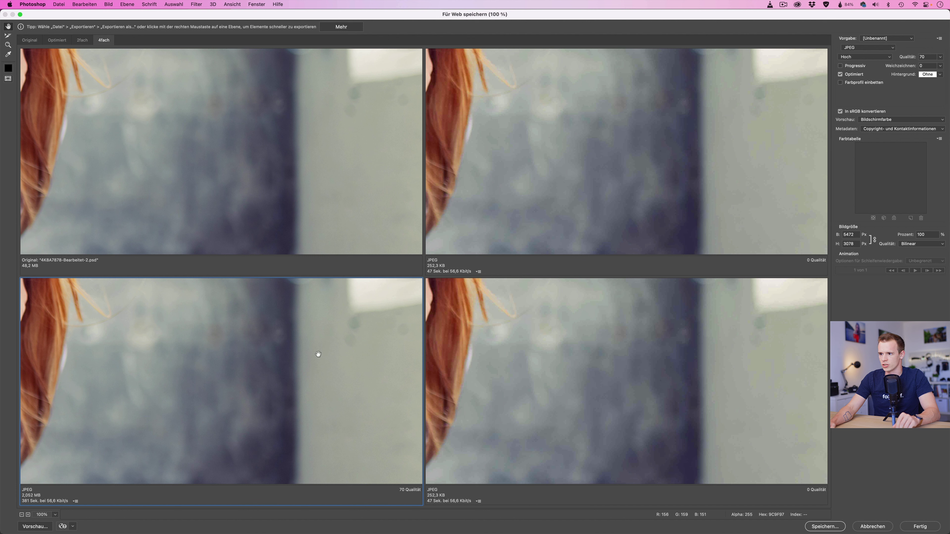
click(609, 347)
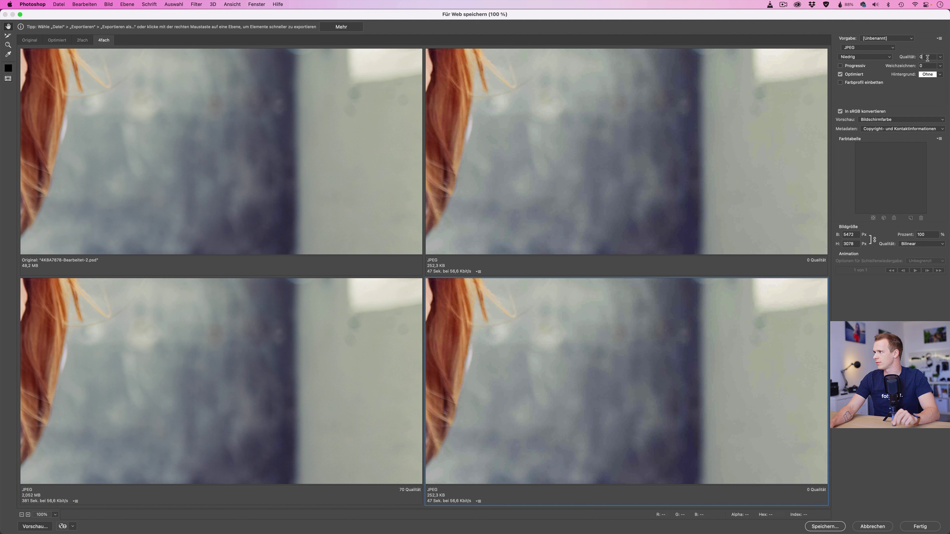
key(super+a)
text(0000)
key(Tab)
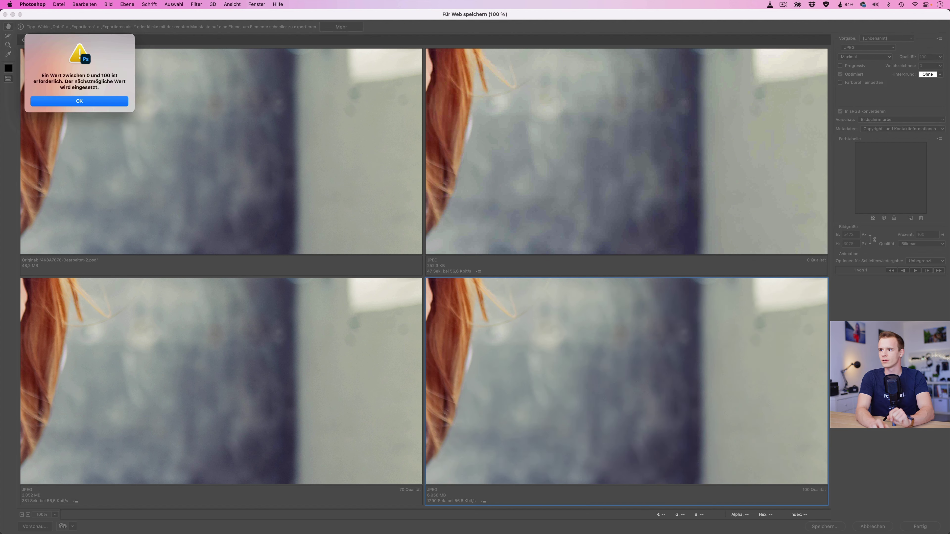
key(Return)
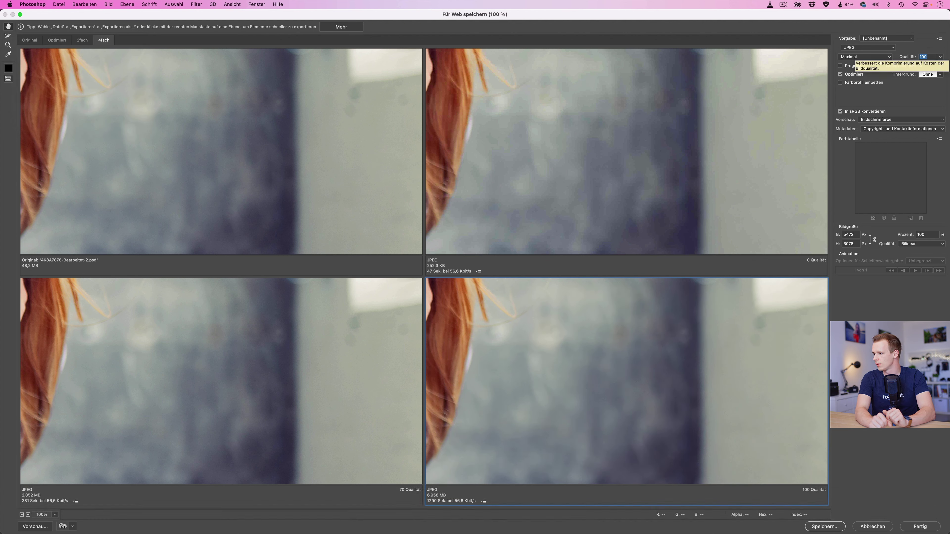